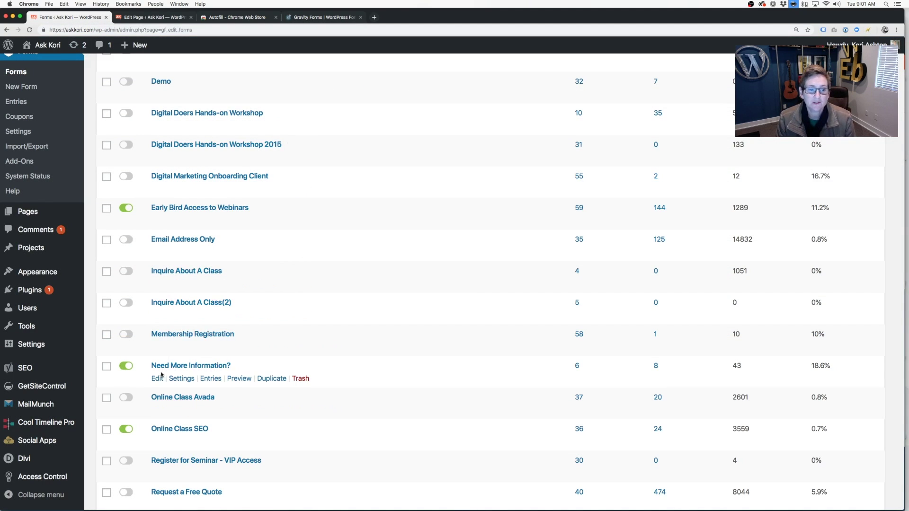
View the live Testing GF Display page showing the Need More Information form
left_click(158, 380)
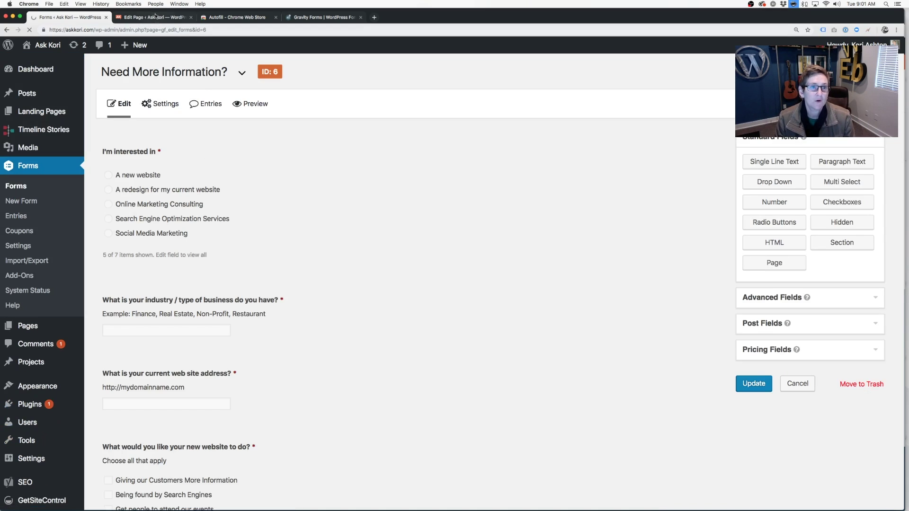
left_click(150, 19)
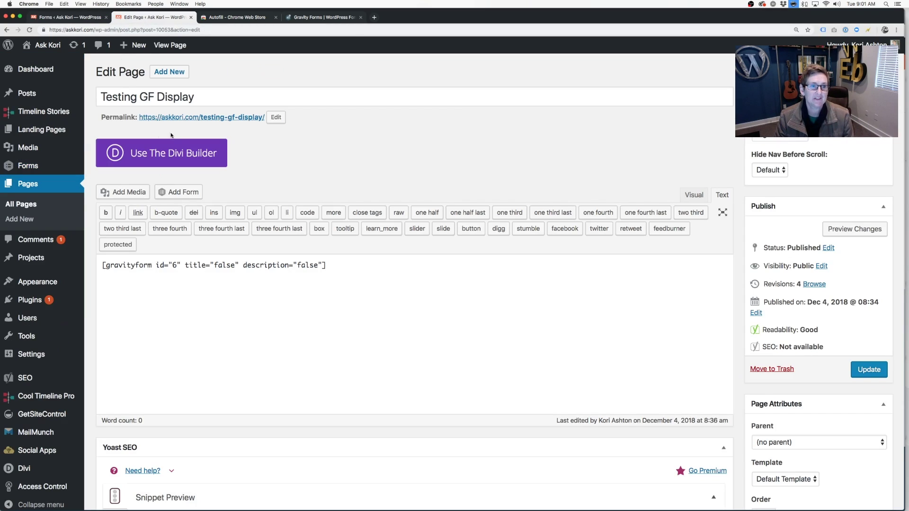
left_click(210, 118)
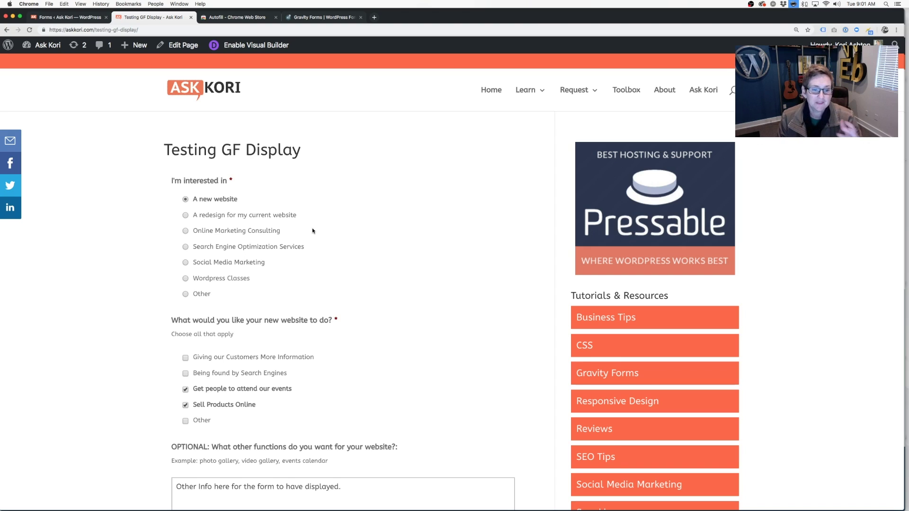
scroll(312, 230, "down", 2)
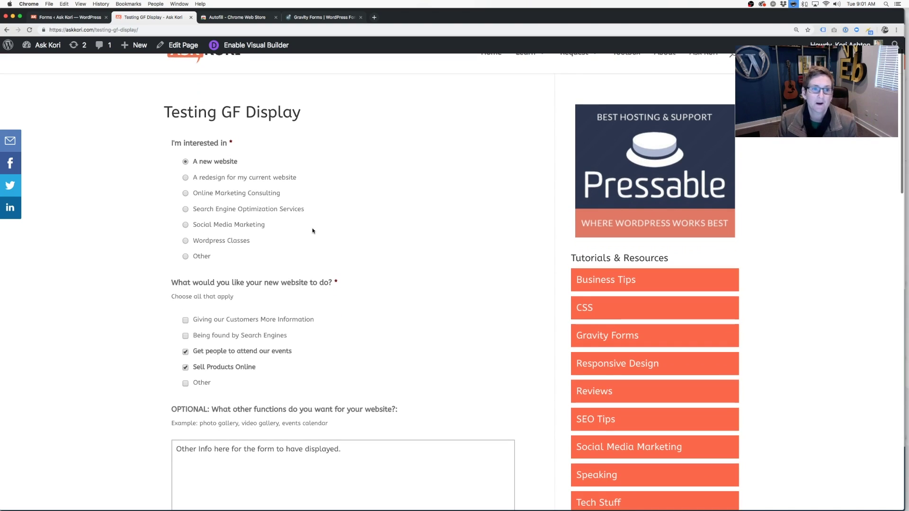
scroll(312, 230, "down", 1)
scroll(312, 231, "down", 3)
scroll(312, 230, "down", 2)
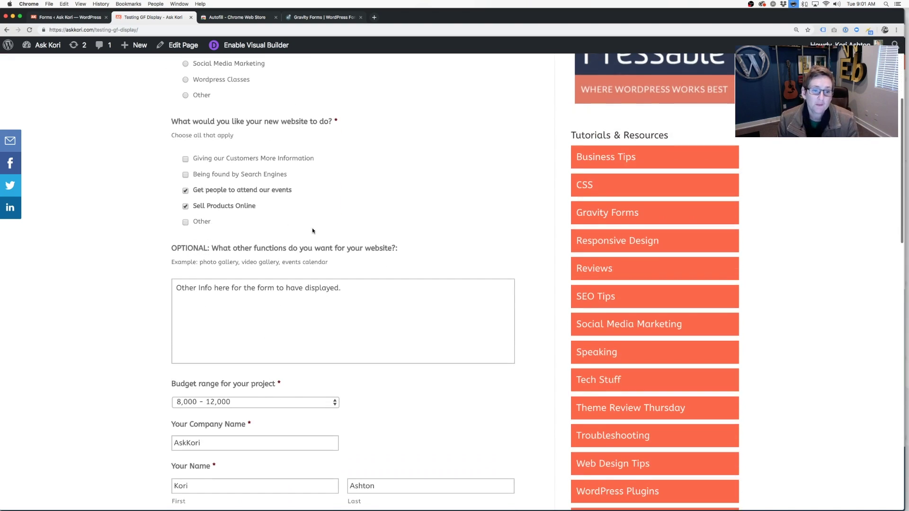
scroll(311, 231, "down", 1)
scroll(311, 230, "down", 3)
scroll(312, 230, "down", 1)
scroll(312, 231, "down", 2)
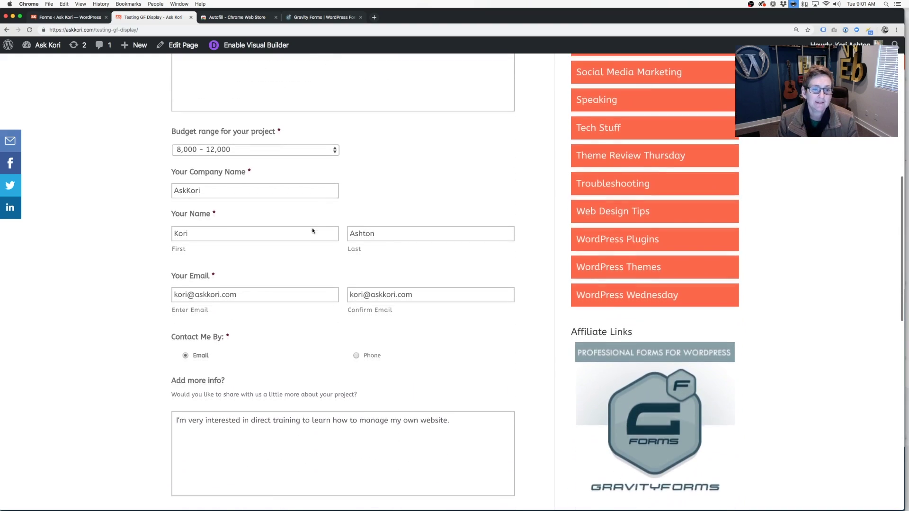
scroll(311, 231, "down", 3)
scroll(312, 230, "down", 1)
Submit the filled-in form, which returns an empty confirmation
left_click(197, 409)
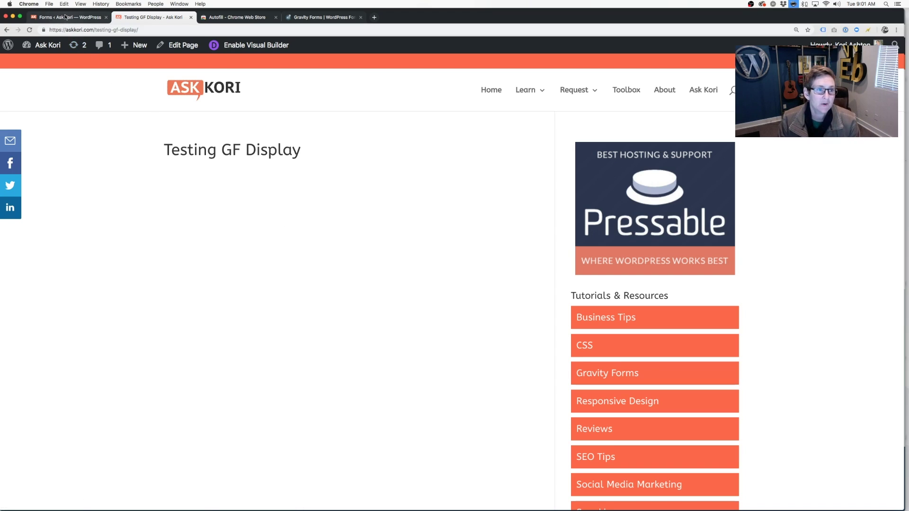
Go to the form's Confirmations settings and edit the Default Confirmation
left_click(71, 18)
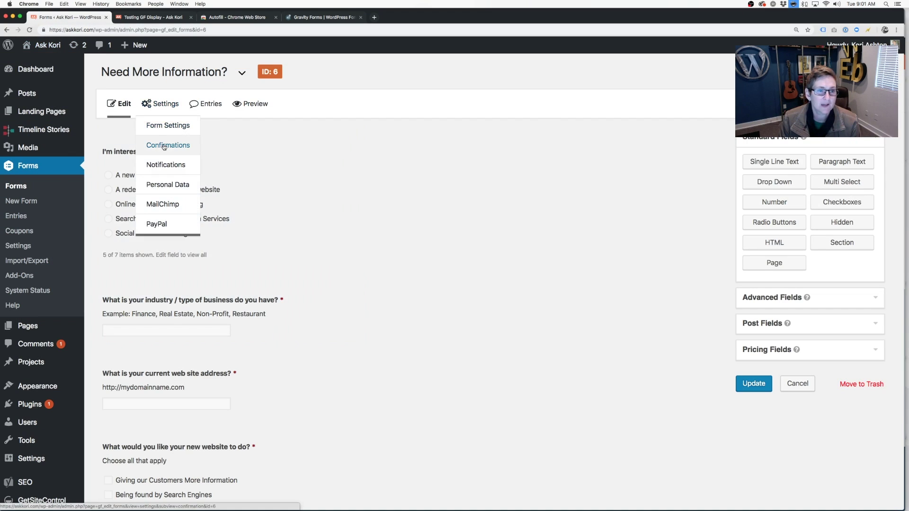
left_click(164, 147)
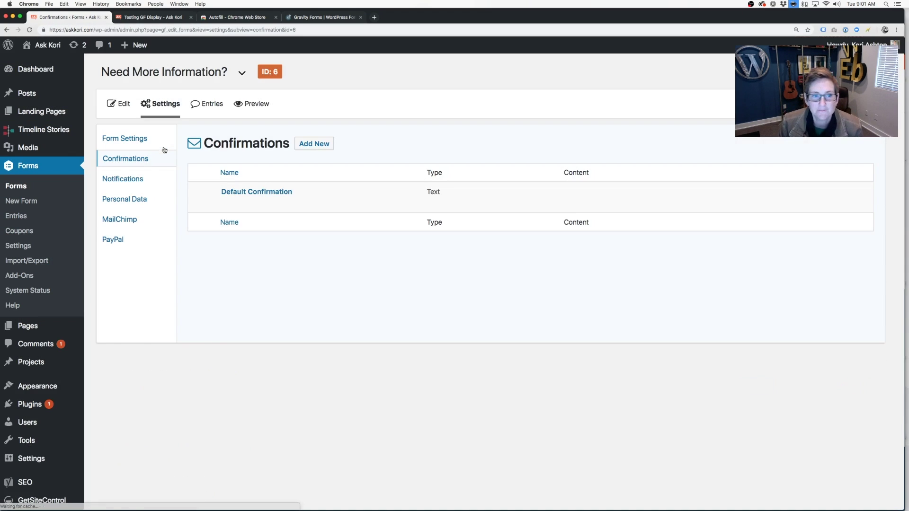
left_click(226, 203)
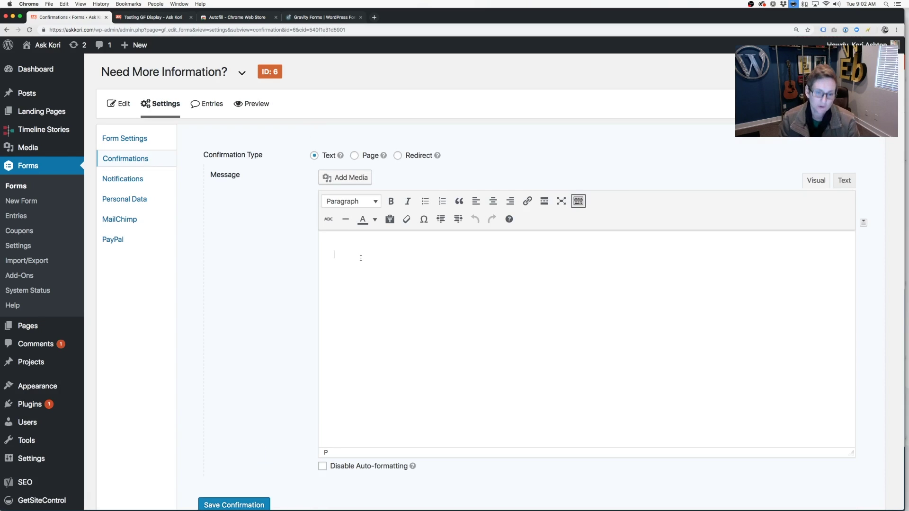
type("Thank you so much.  Here's the i")
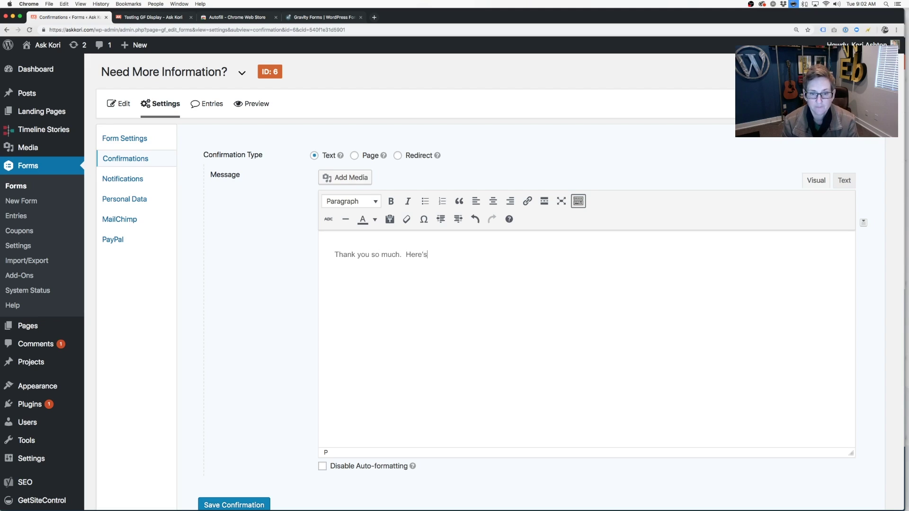
type("nformation you submitted.")
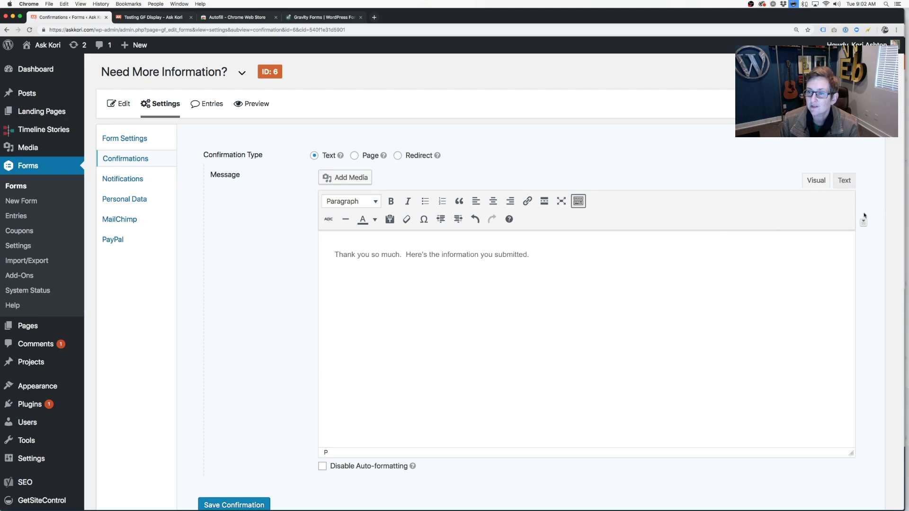
Add a thank-you message with the {all_fields} merge tag and save the confirmation
left_click(862, 224)
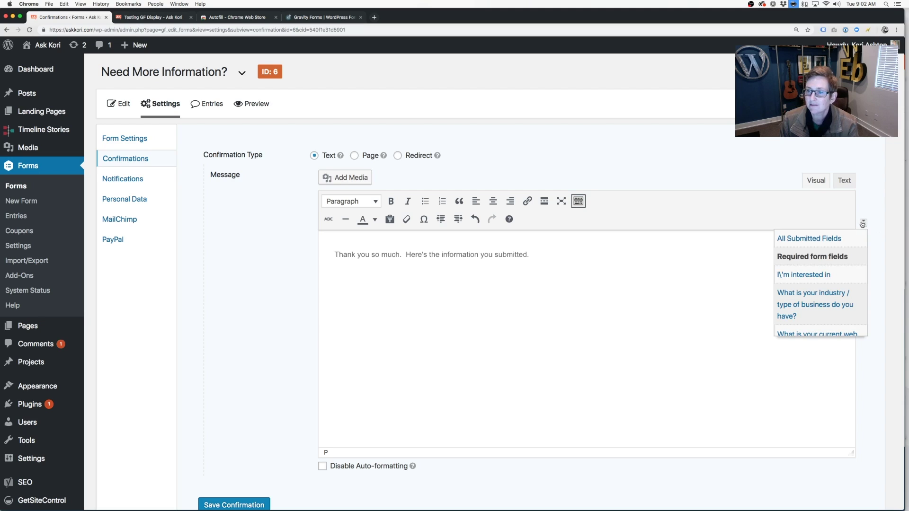
left_click(831, 238)
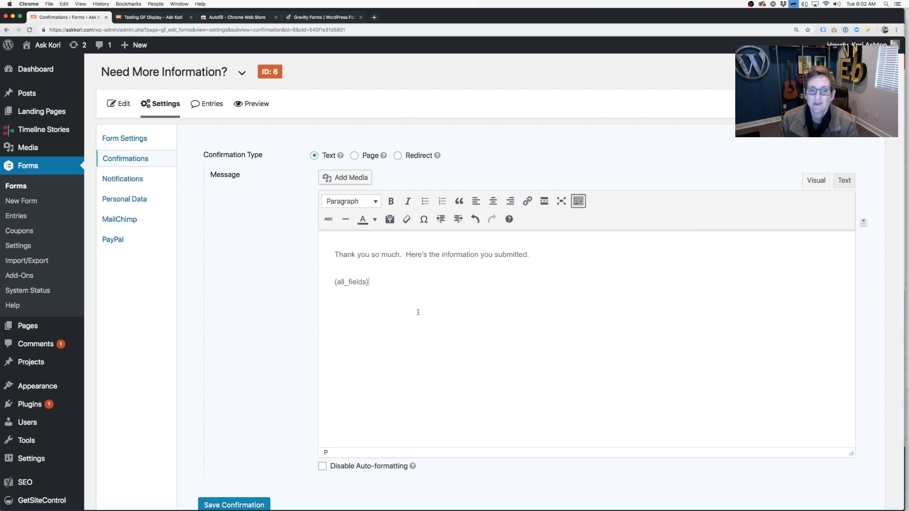
scroll(239, 305, "down", 2)
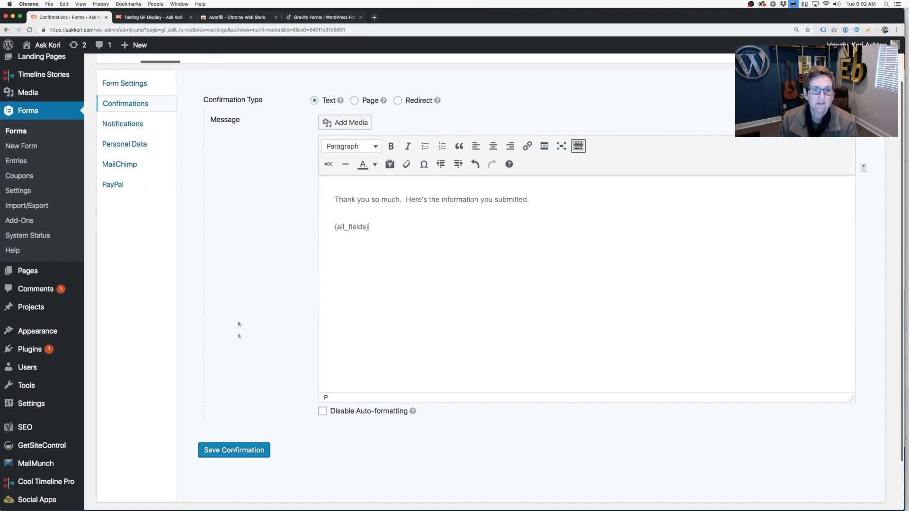
left_click(231, 451)
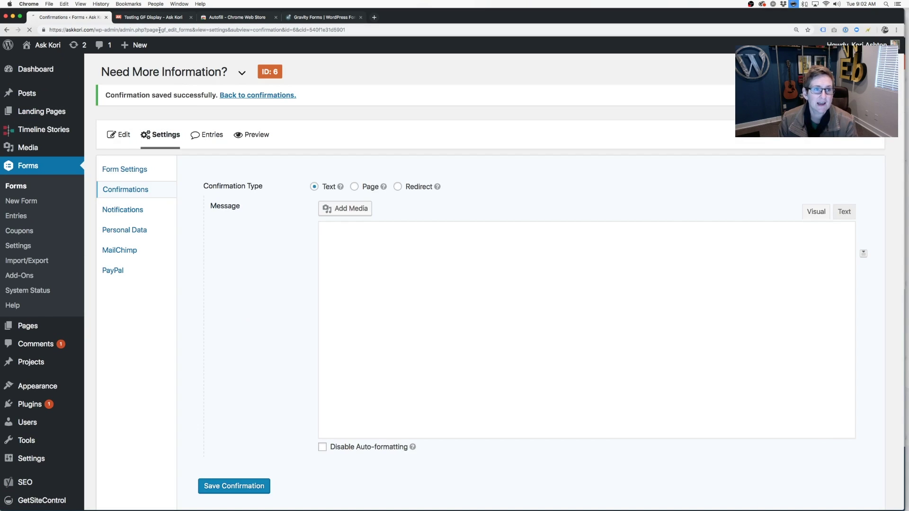
left_click(153, 16)
mouse_move(44, 45)
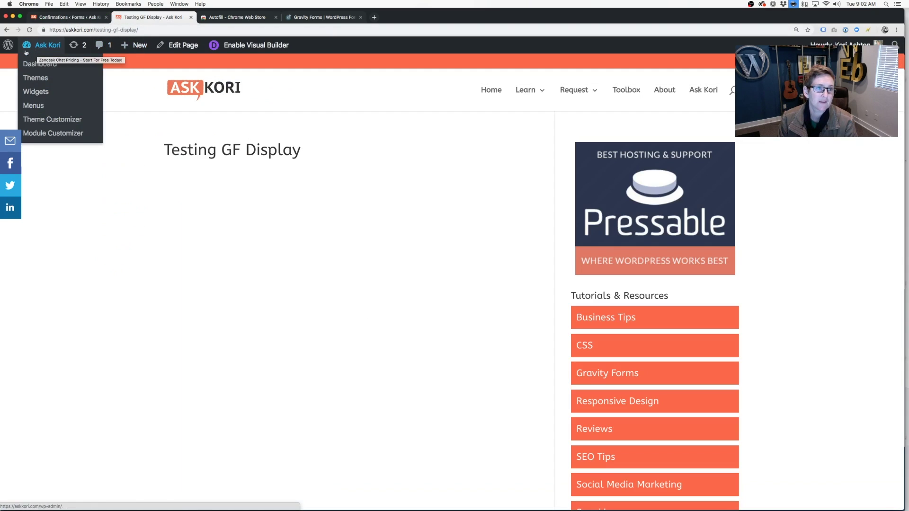
scroll(343, 190, "down", 7)
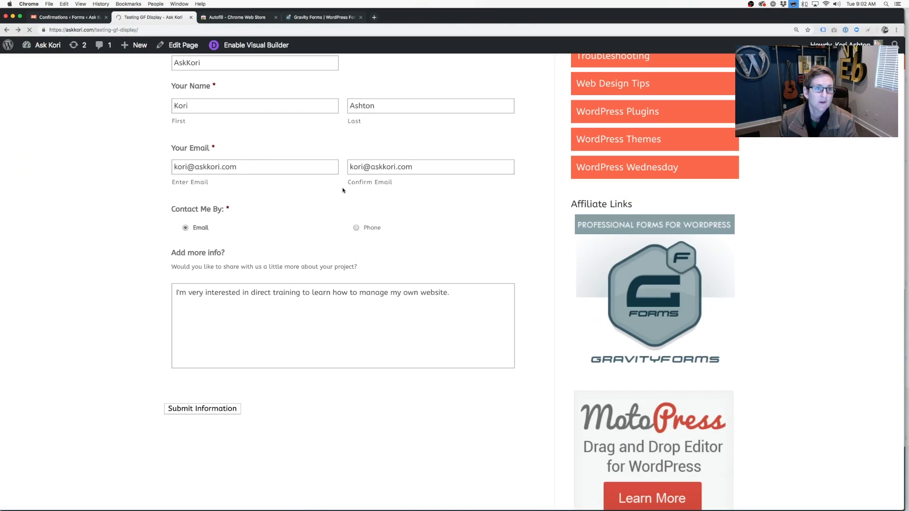
left_click(218, 410)
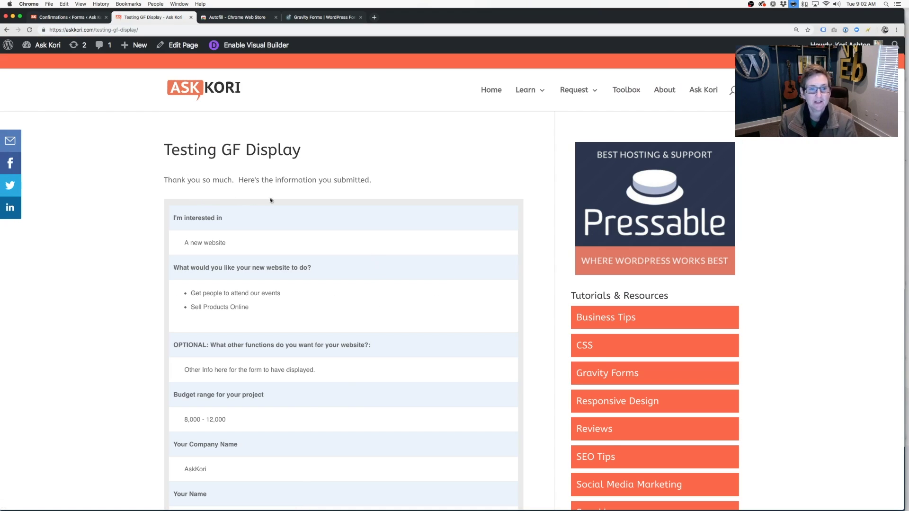
scroll(294, 196, "down", 1)
scroll(294, 197, "down", 1)
scroll(293, 196, "down", 2)
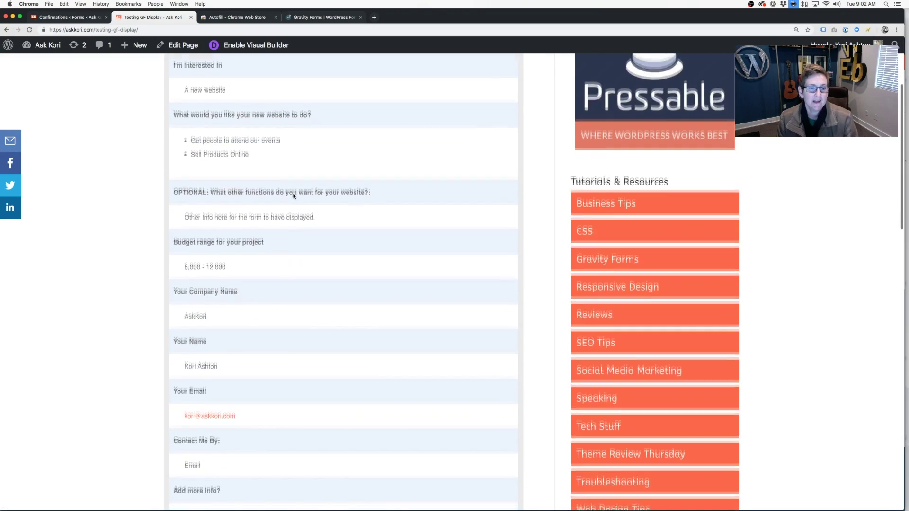
scroll(293, 196, "down", 2)
scroll(293, 196, "down", 1)
scroll(293, 196, "down", 1)
scroll(294, 196, "down", 1)
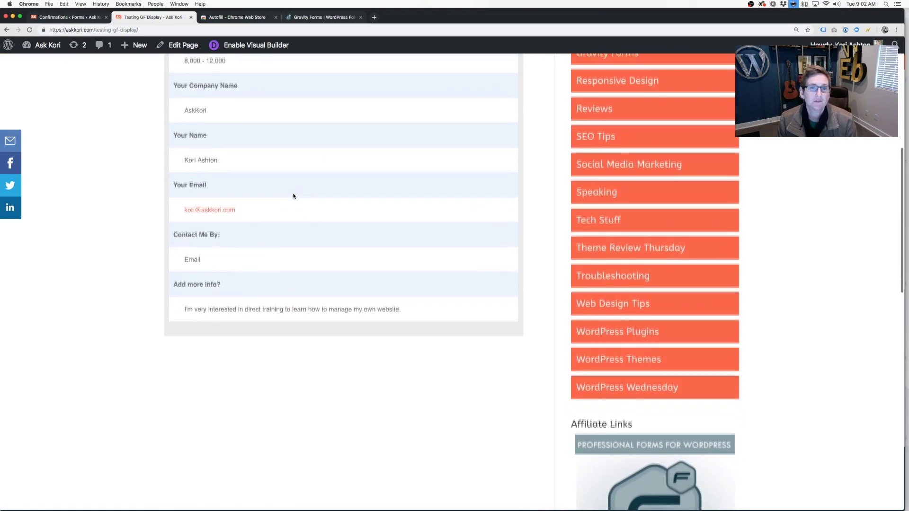
scroll(294, 196, "up", 3)
scroll(293, 196, "up", 6)
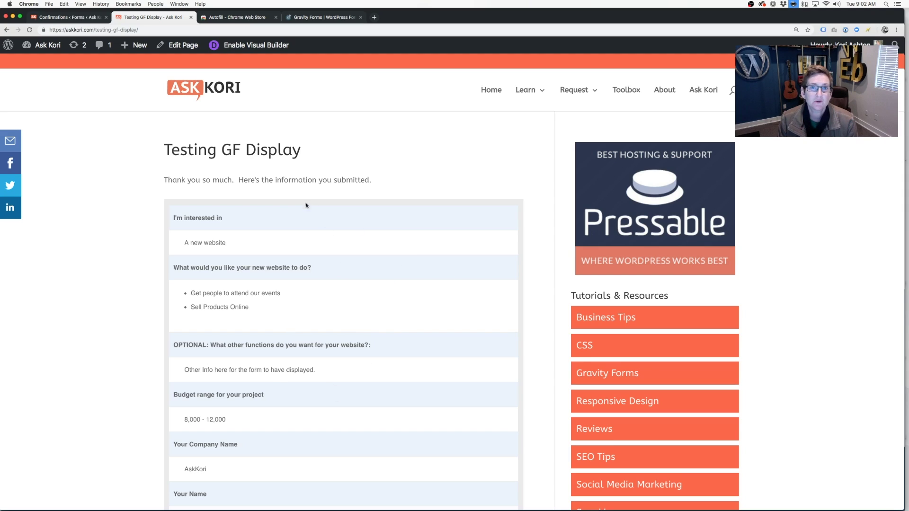
Create a new notification named 'To the user' in the form's Notifications settings
left_click(69, 17)
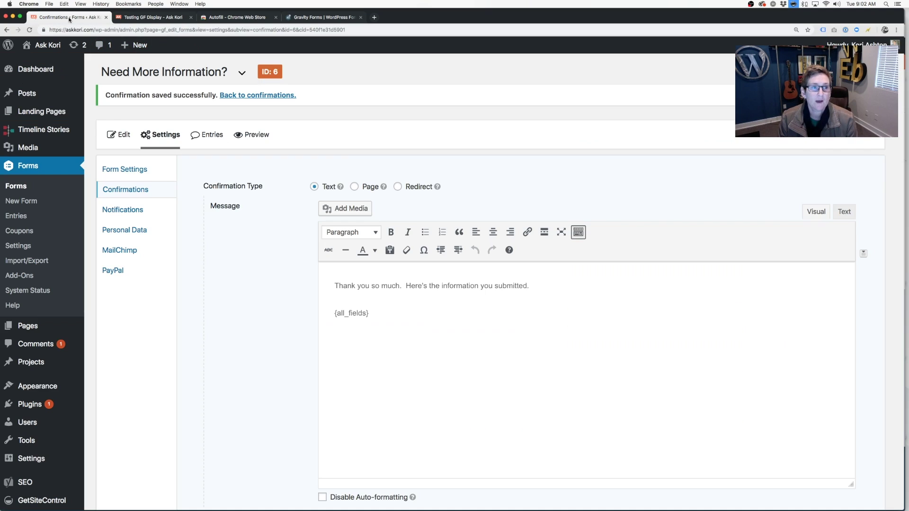
left_click(121, 211)
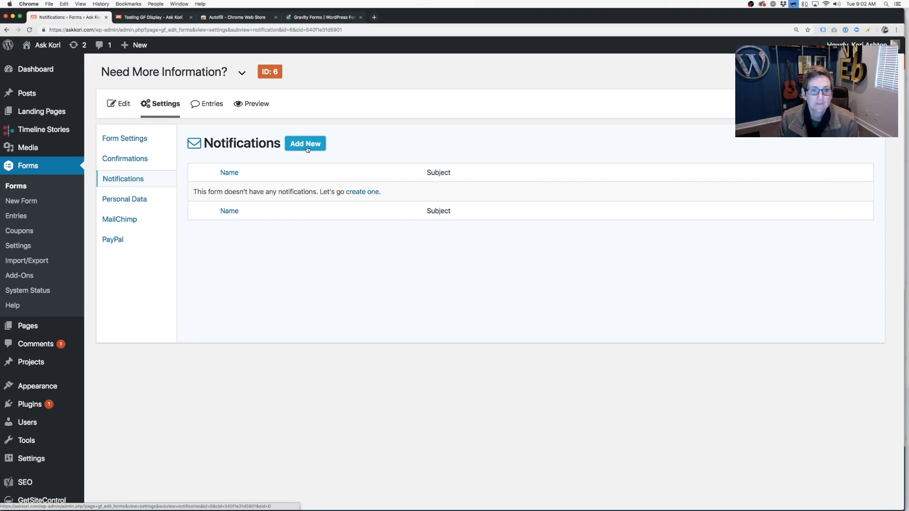
left_click(307, 148)
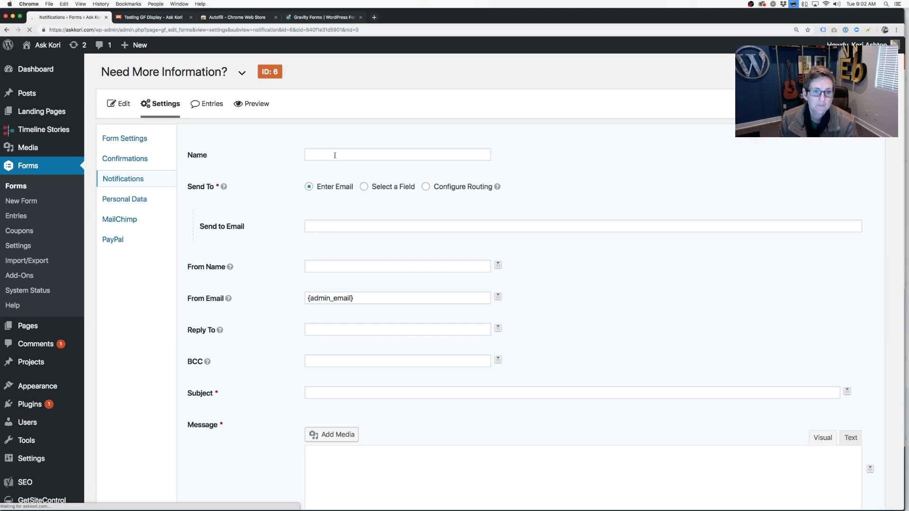
left_click(335, 155)
type("To the user")
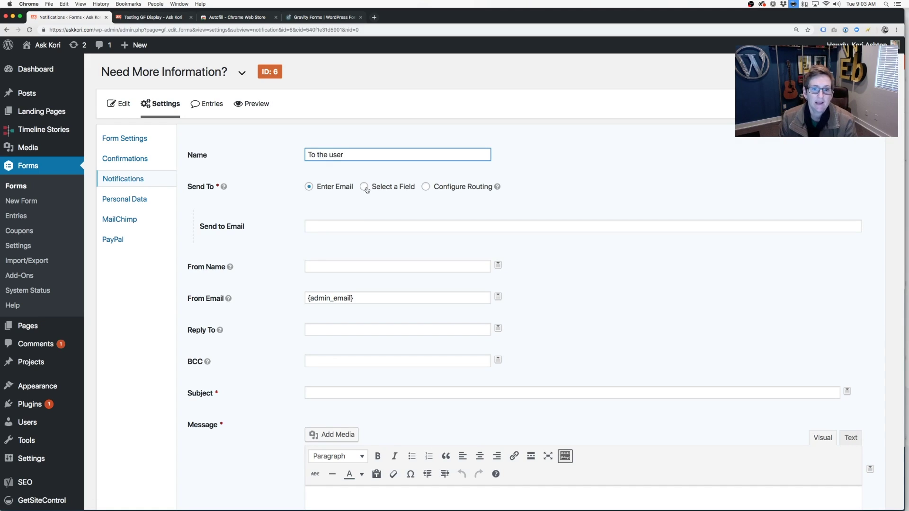
Send it to the Your Email field with a From Name and subject 'Your Submitted Details'
left_click(364, 187)
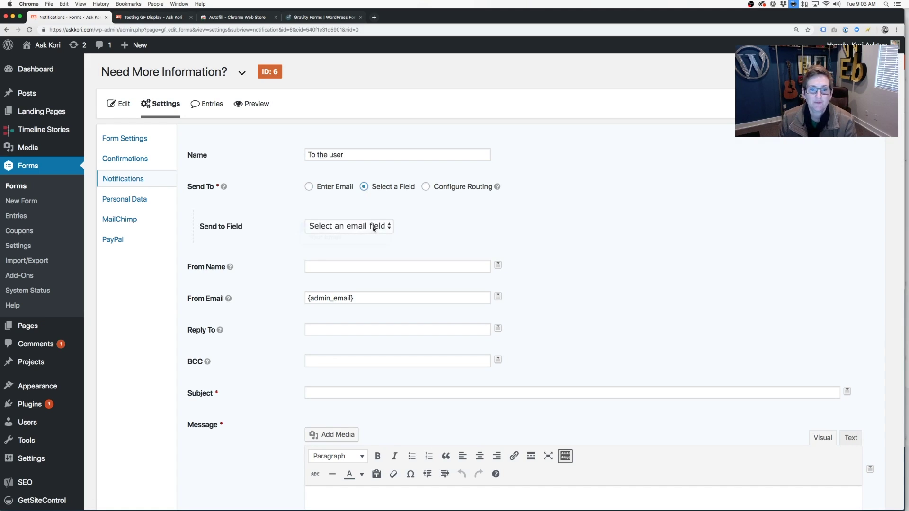
left_click(374, 227)
left_click(373, 238)
left_click(357, 268)
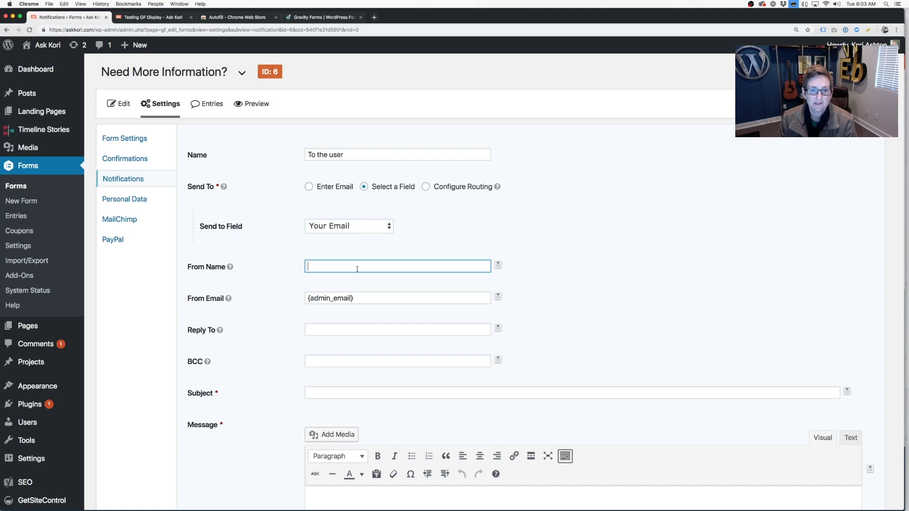
type("KoriAshton")
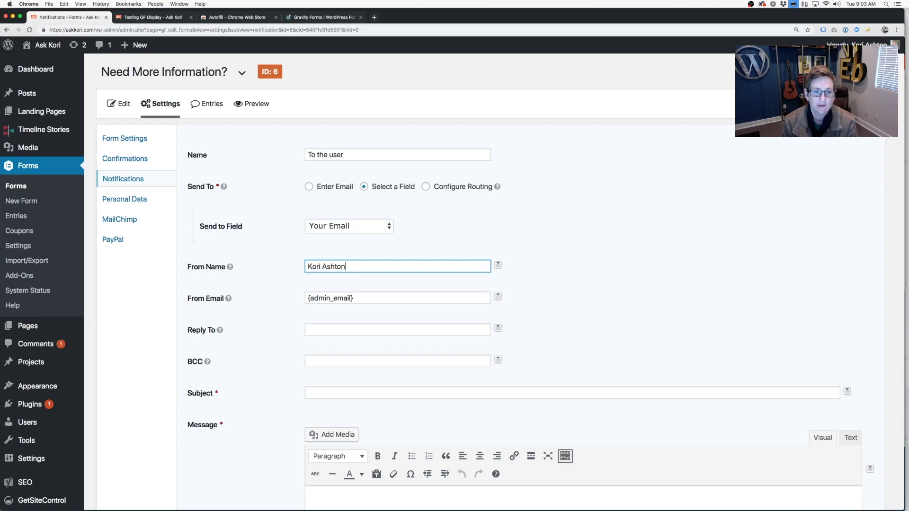
scroll(315, 371, "down", 2)
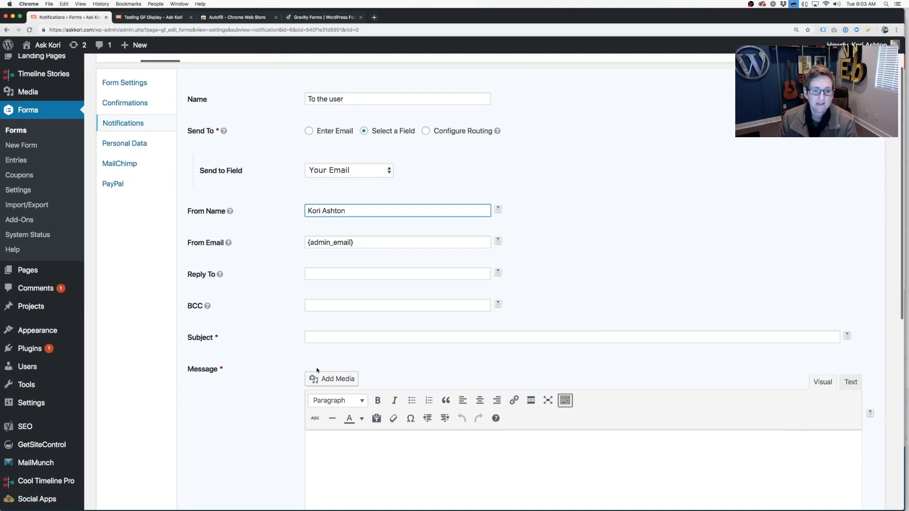
left_click(311, 339)
type("Tiy")
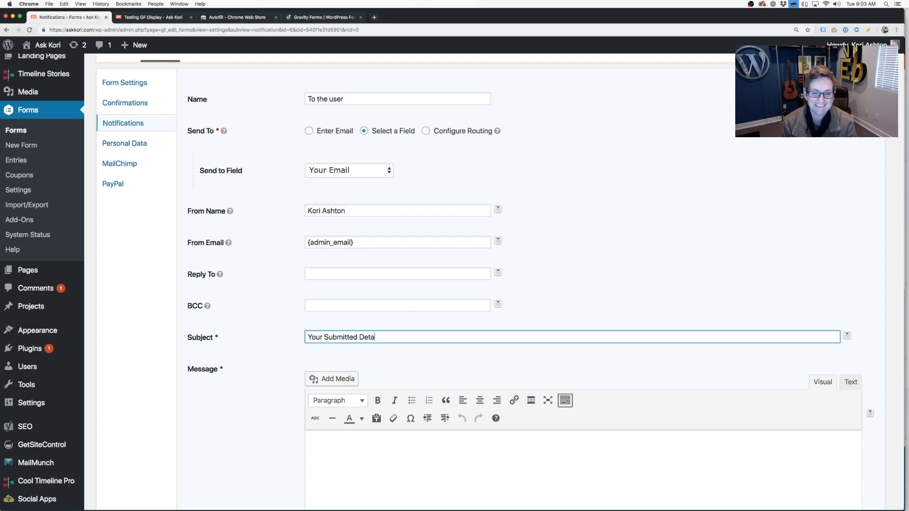
Set the message to the {all_fields} merge tag and save the notification
left_click(242, 405)
scroll(242, 404, "down", 3)
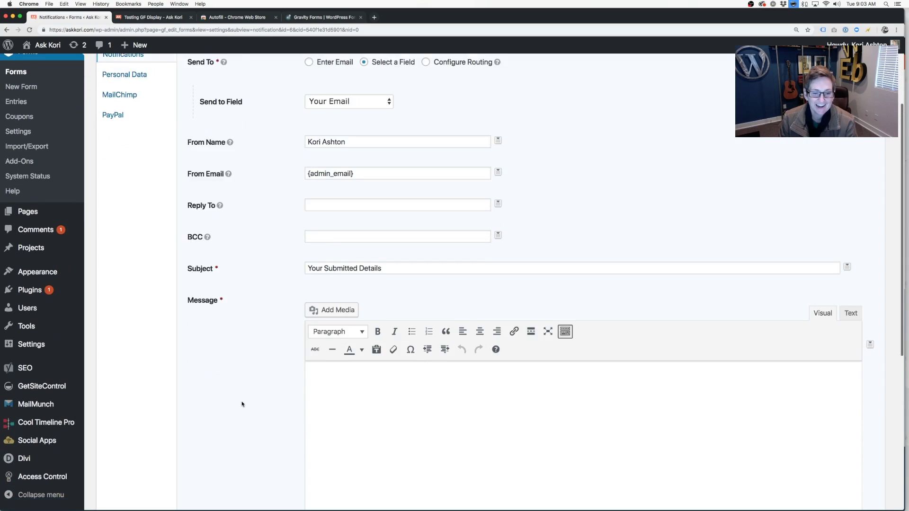
left_click(363, 388)
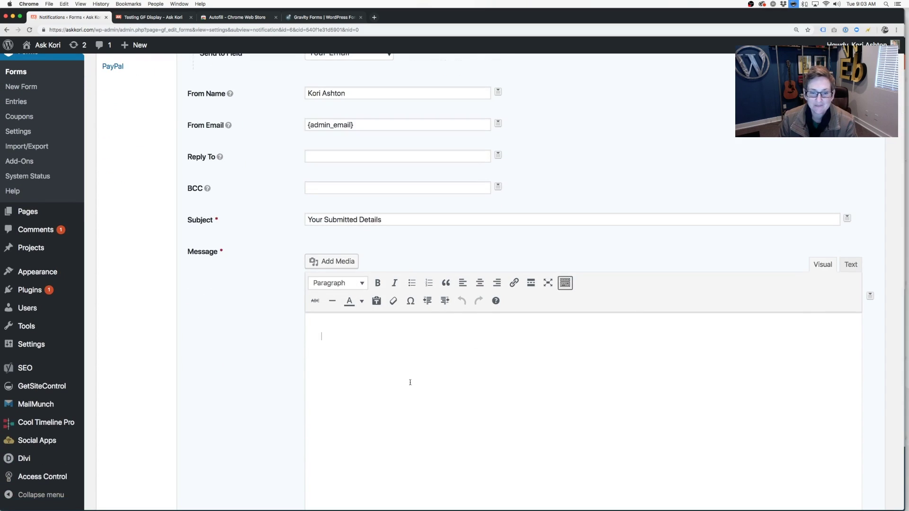
left_click(871, 298)
left_click(845, 311)
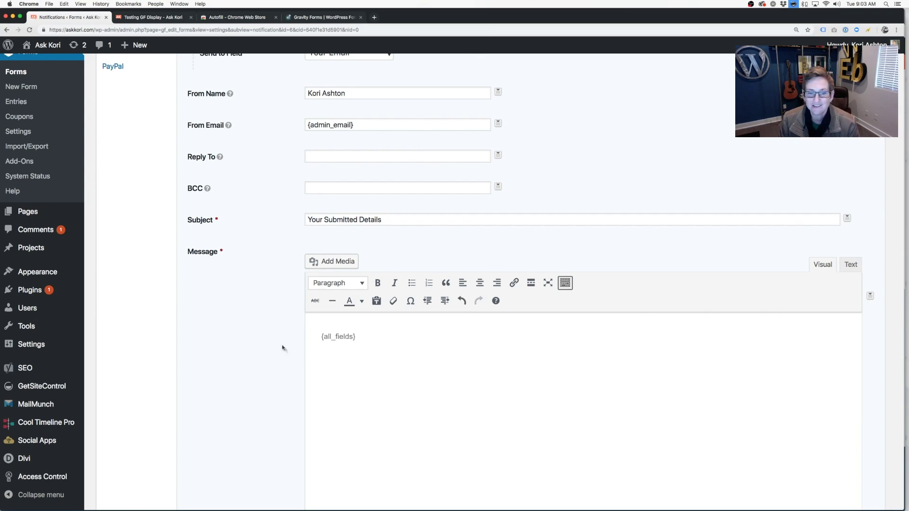
scroll(259, 330, "down", 1)
scroll(259, 330, "down", 3)
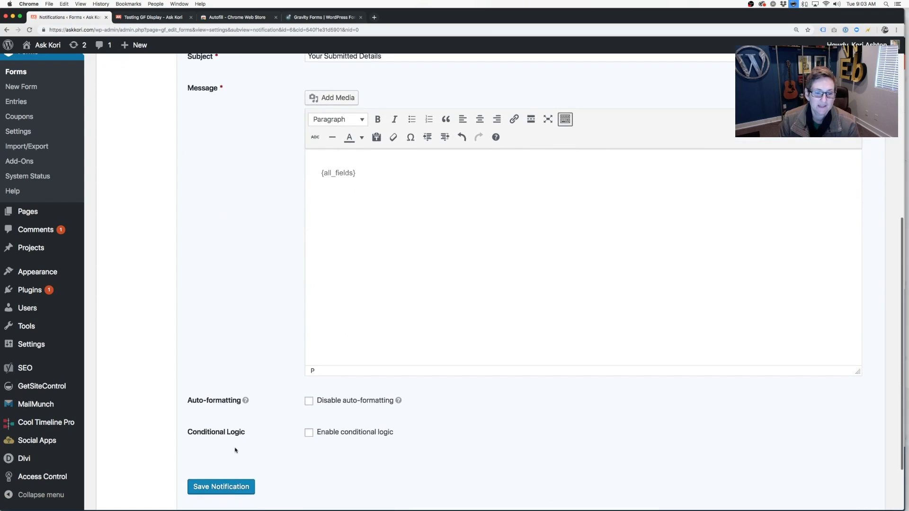
left_click(228, 487)
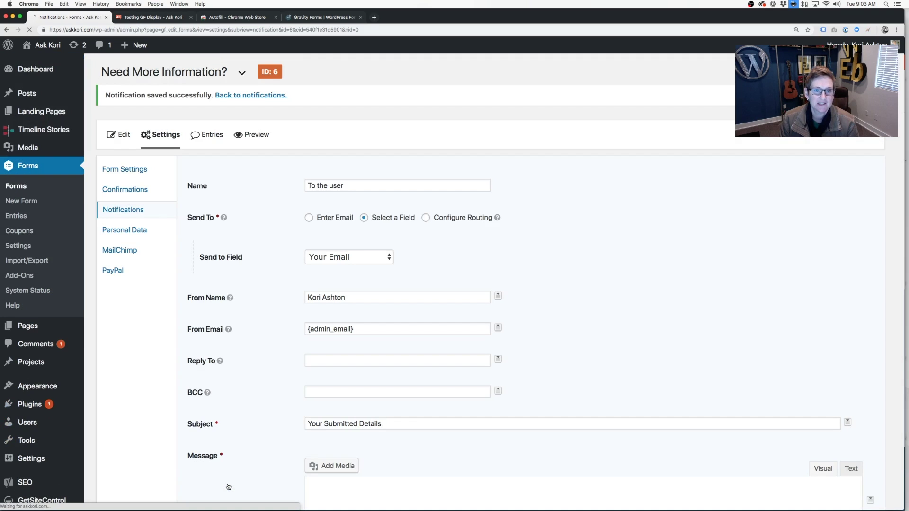